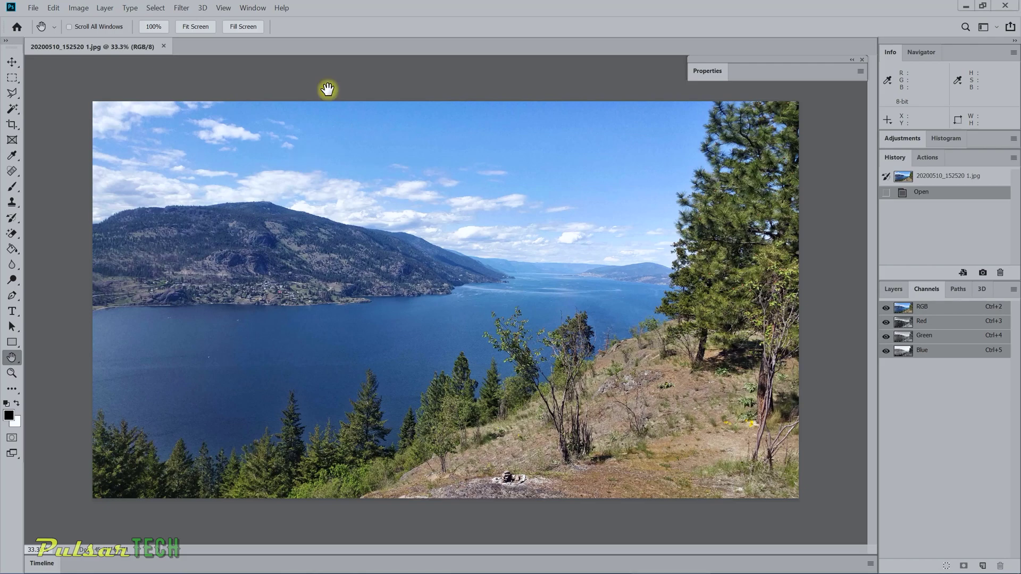
Float the lake photo in its own window, fit it on screen at 39.3%, and show its Layers.
key("f")
left_click_drag(110, 45, 231, 127)
left_click_drag(311, 130, 374, 126)
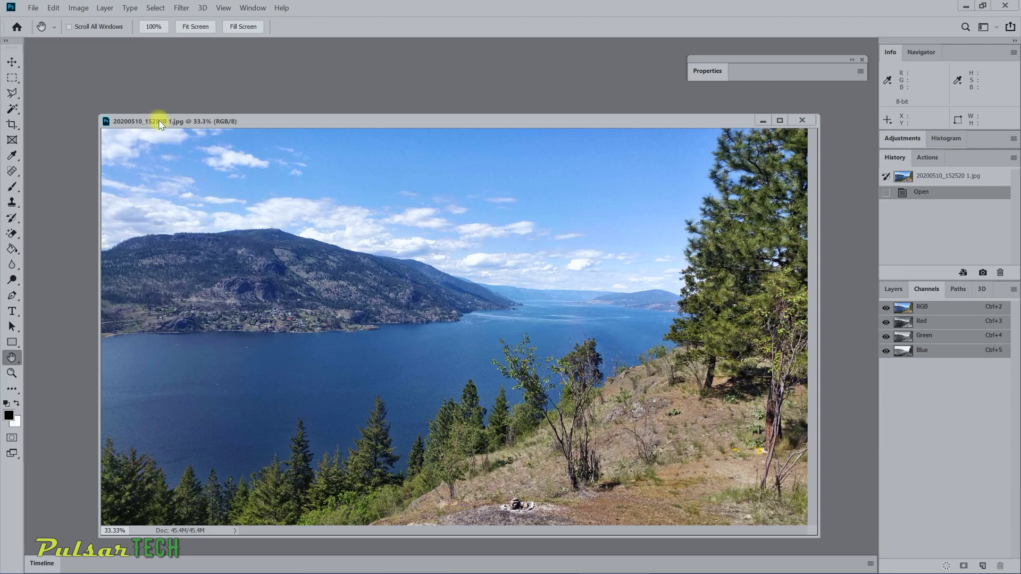
left_click_drag(161, 122, 89, 46)
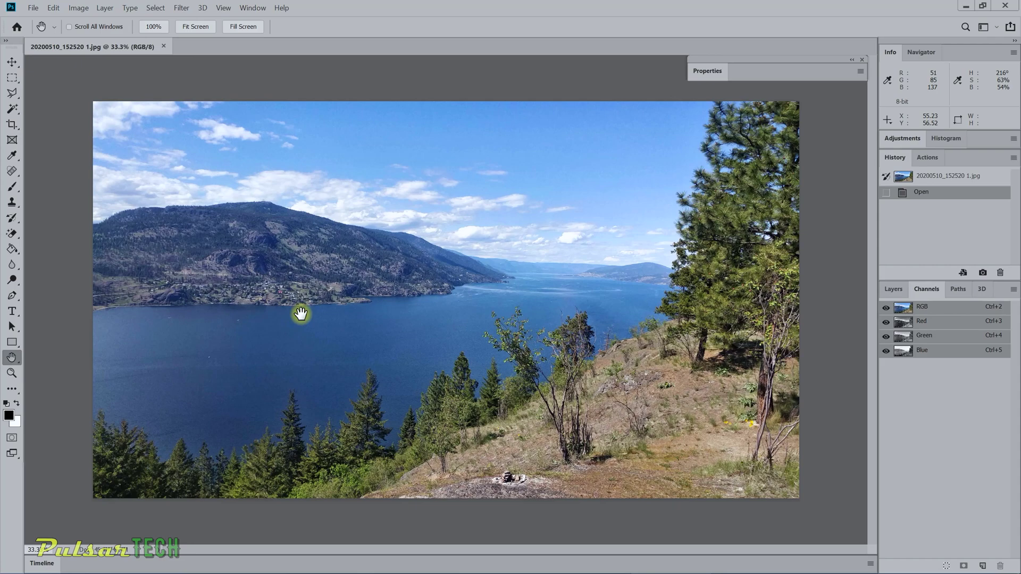
key("ctrl+0")
left_click(897, 290)
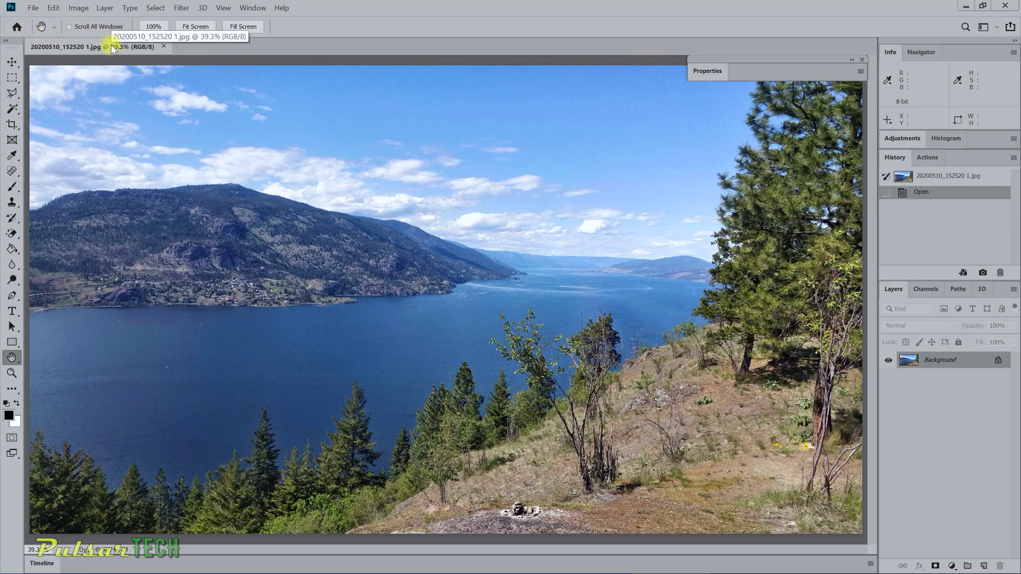
View the photo in full screen with menu bar, pan and zoom out, then return to standard mode.
key("f")
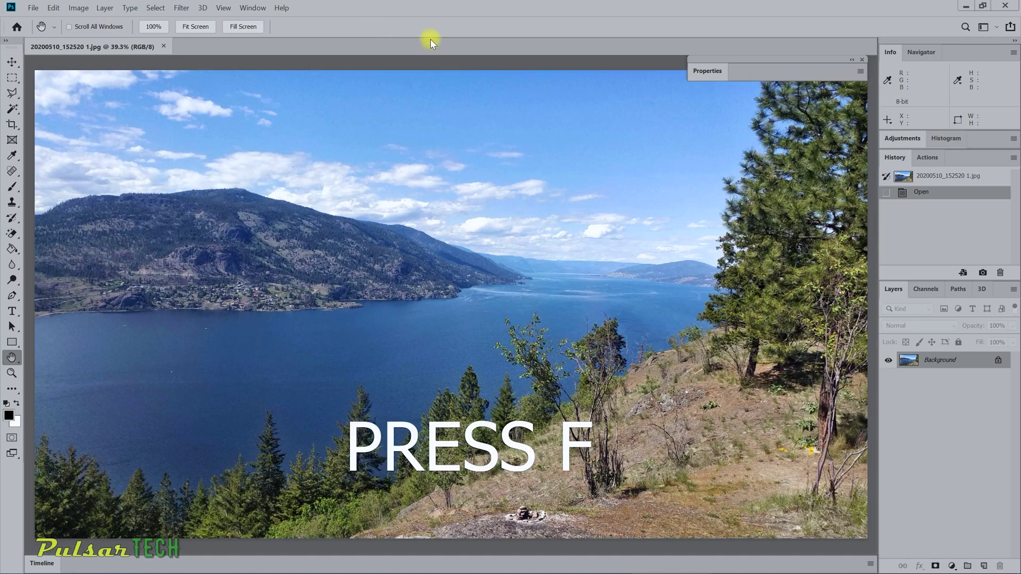
key("f")
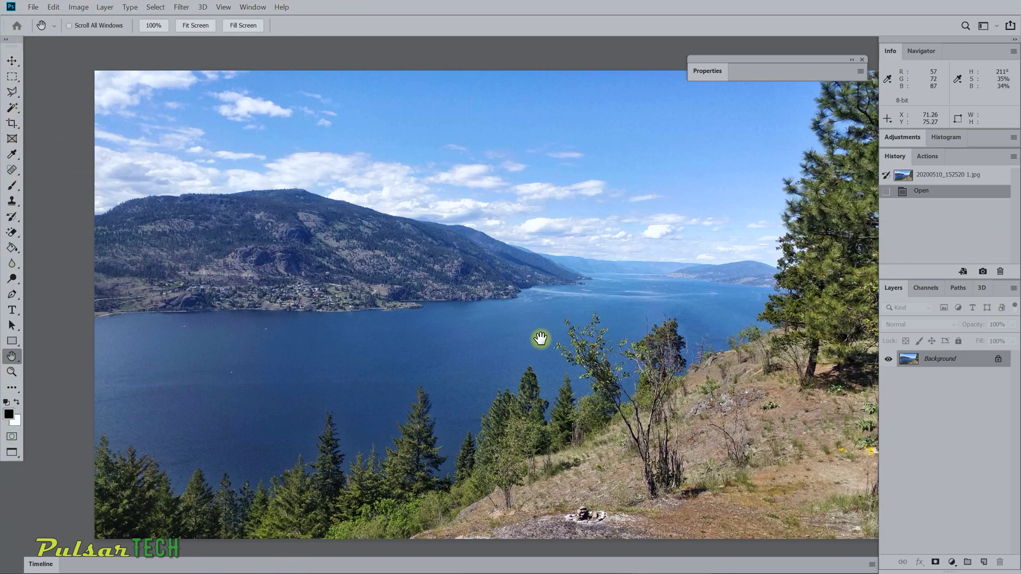
left_click_drag(540, 339, 649, 469)
key("ctrl+minus")
left_click_drag(456, 224, 470, 269)
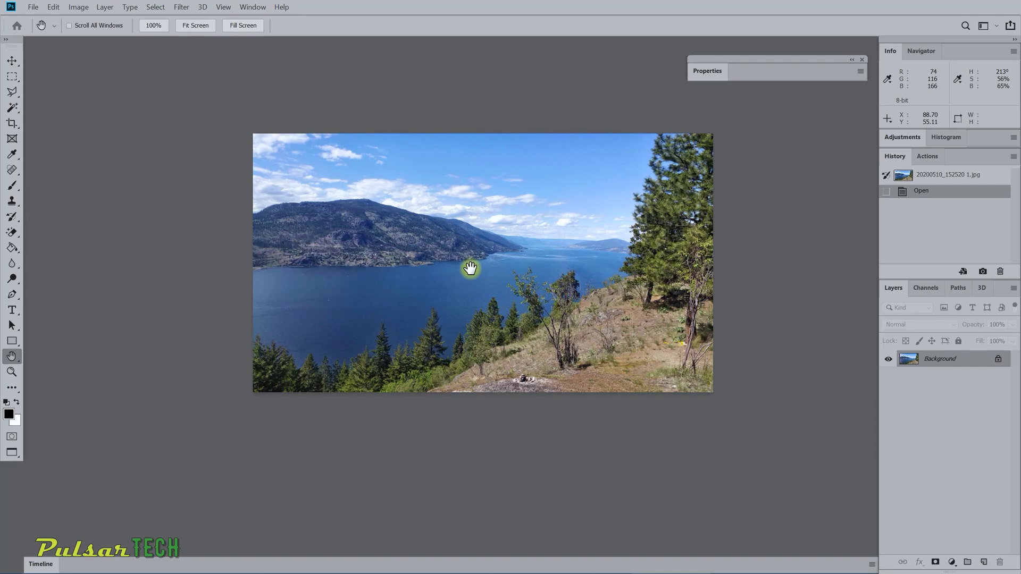
key("f")
key("f")
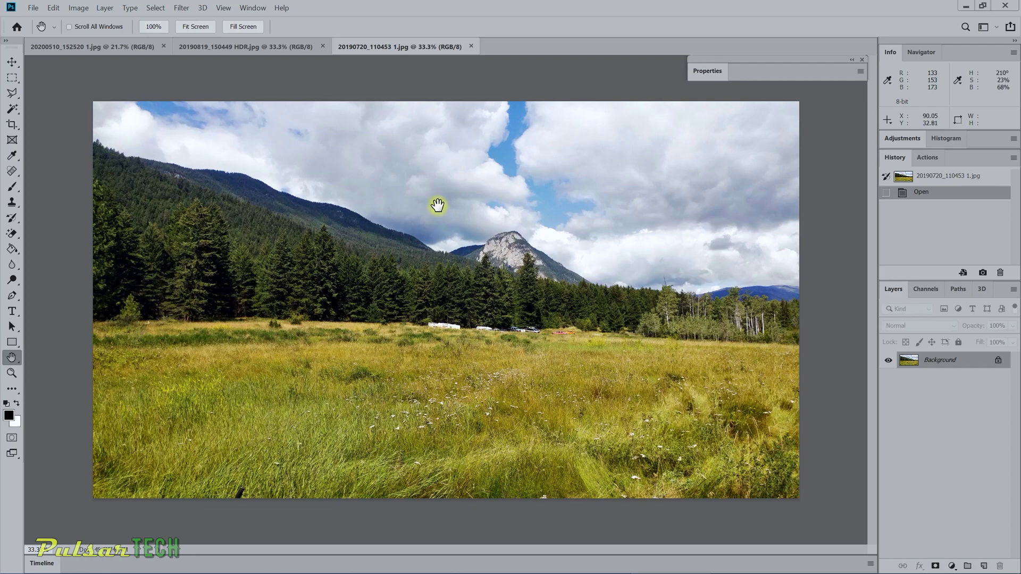
Browse the three photo tabs, then show 20190819_150449 HDR.jpg in full screen with menu bar.
left_click(173, 51)
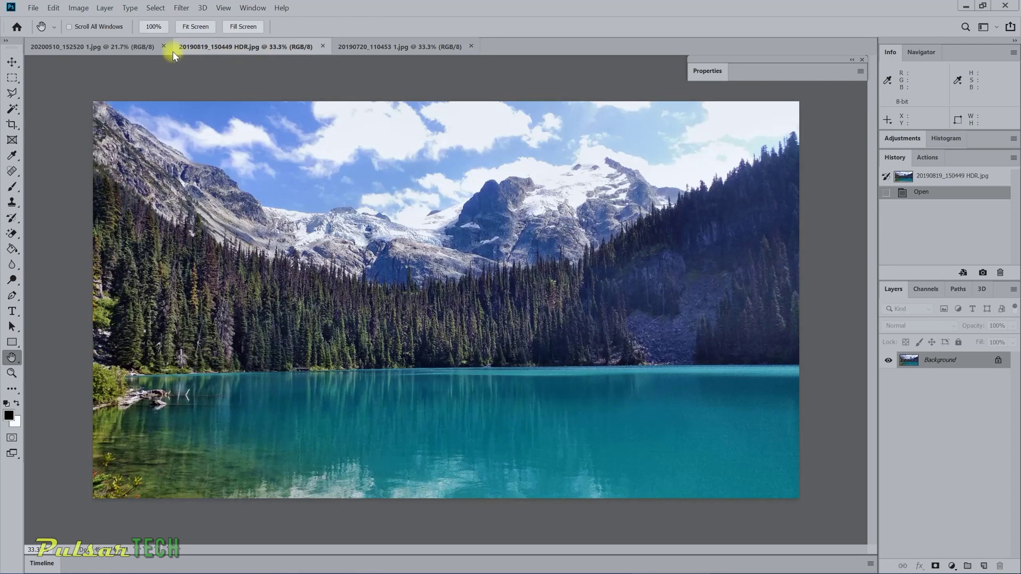
left_click(114, 47)
left_click(204, 46)
left_click(367, 48)
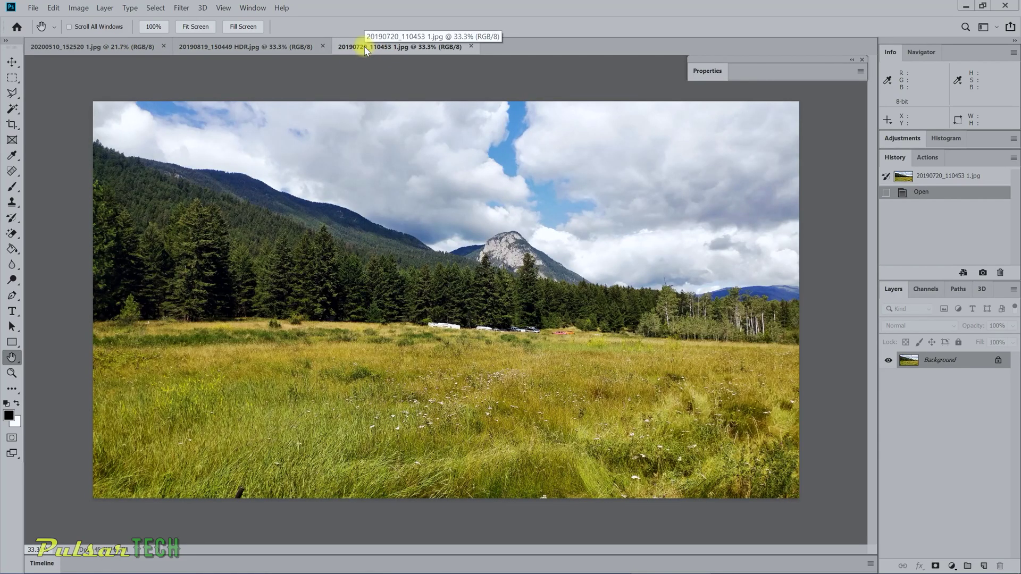
left_click(278, 48)
key("f")
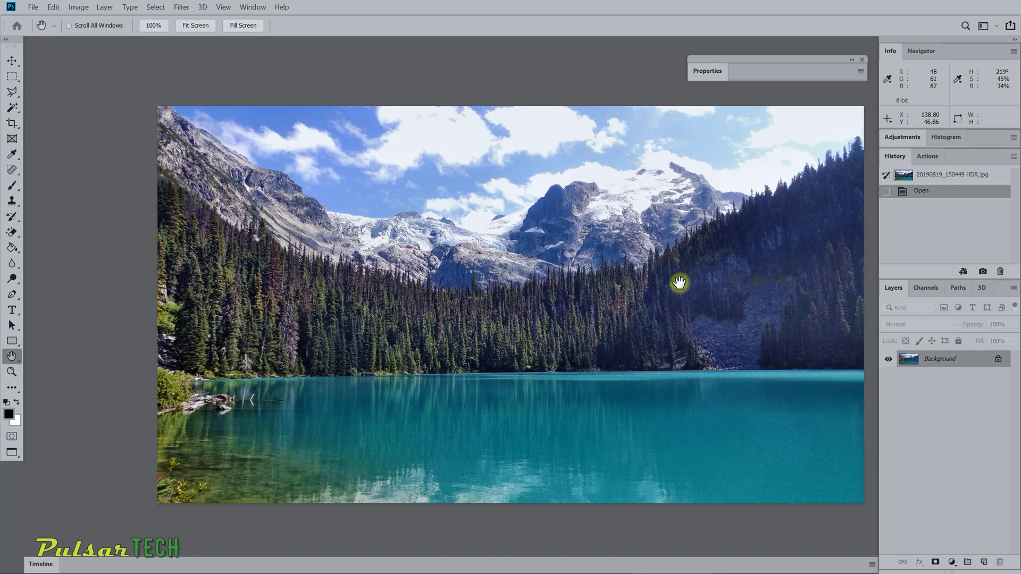
left_click_drag(677, 283, 631, 273)
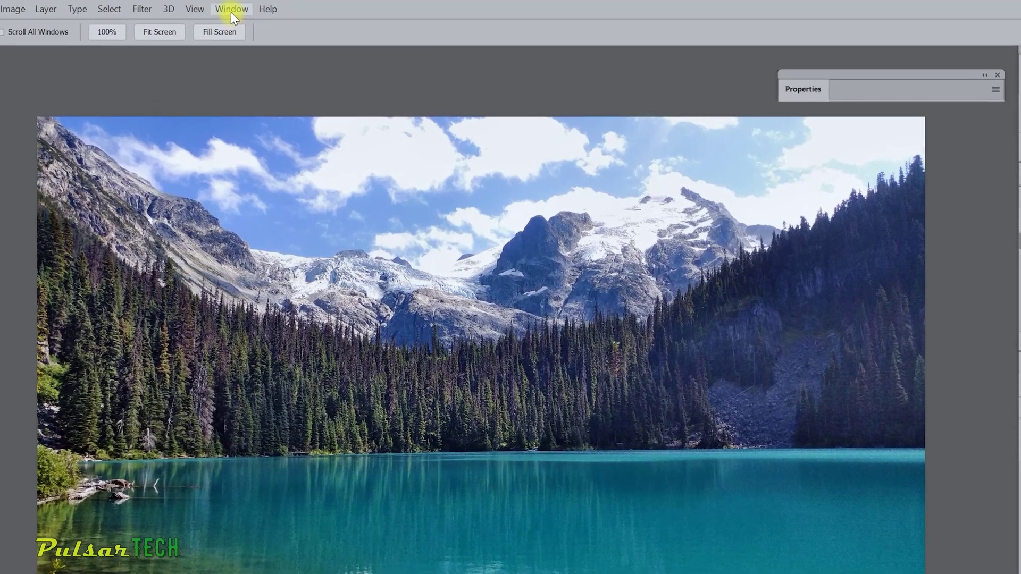
From the Window menu, show 20200510_152520 1.jpg, then the meadow photo, enlarging each to fill the canvas.
left_click(232, 11)
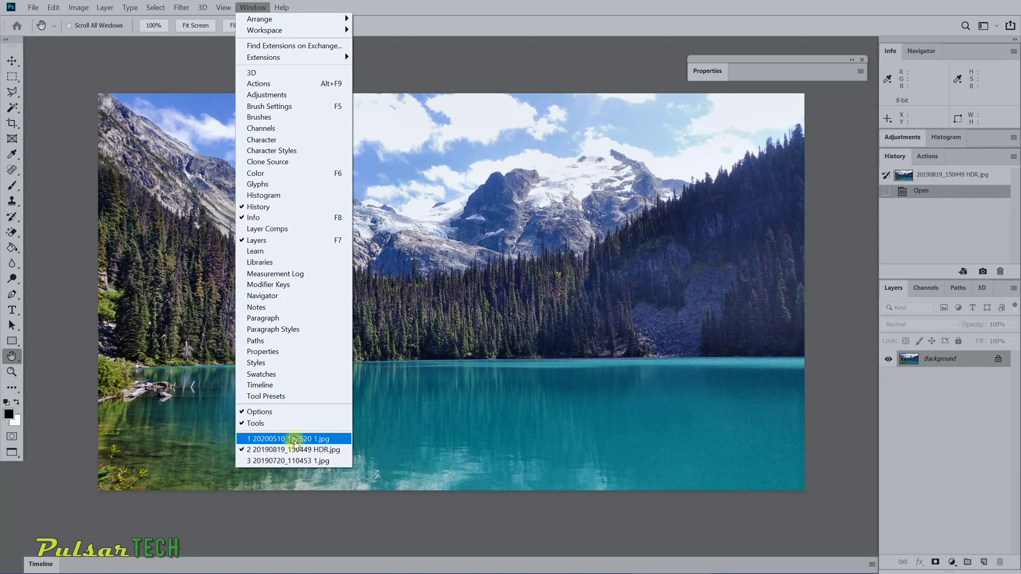
left_click(275, 497)
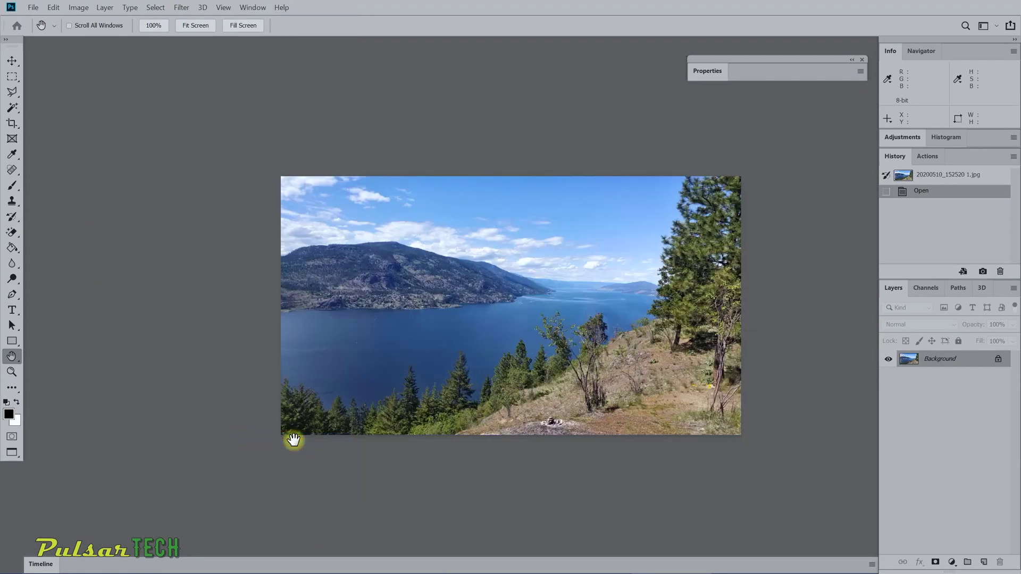
key("ctrl+plus")
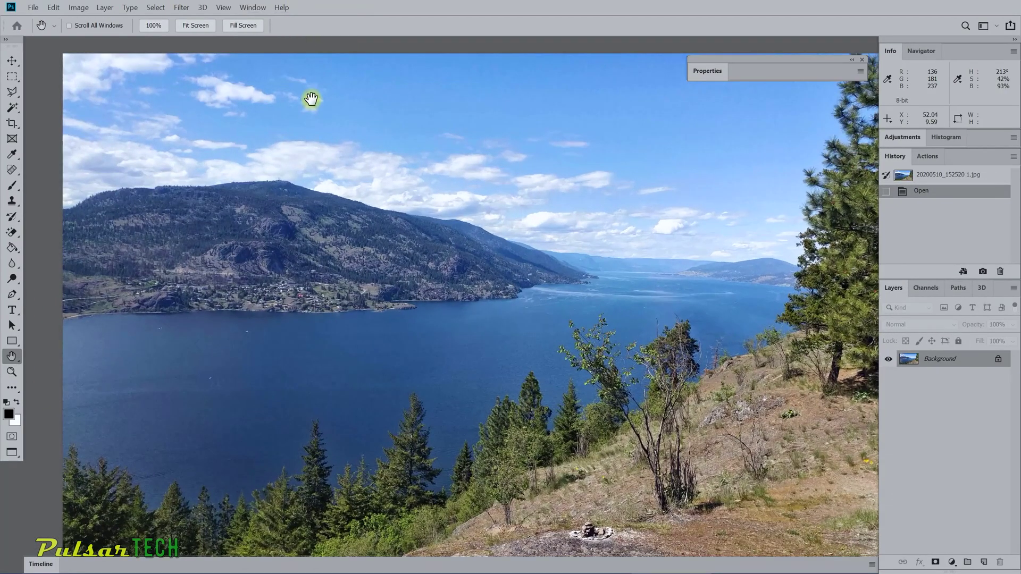
left_click(252, 7)
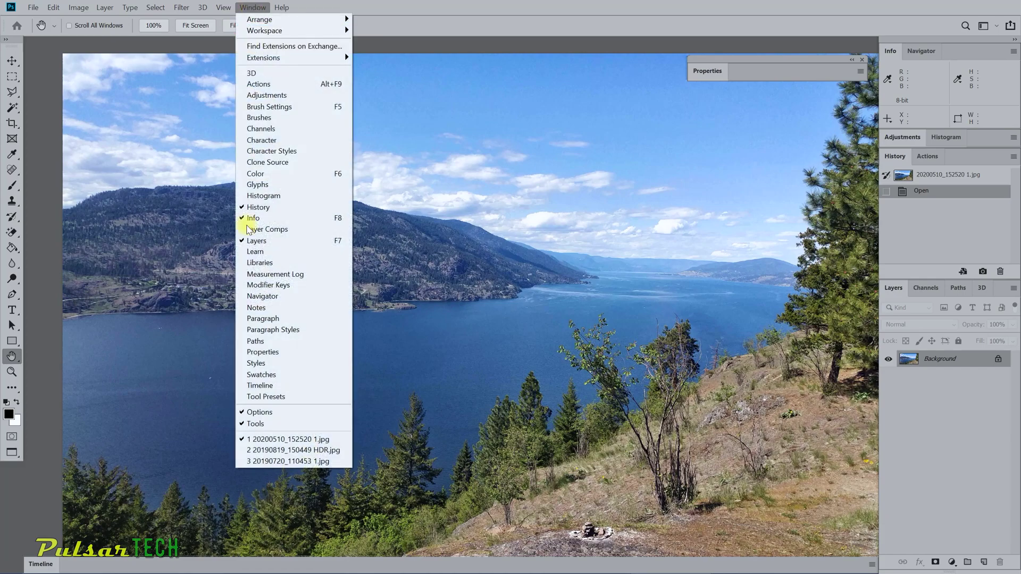
left_click(279, 463)
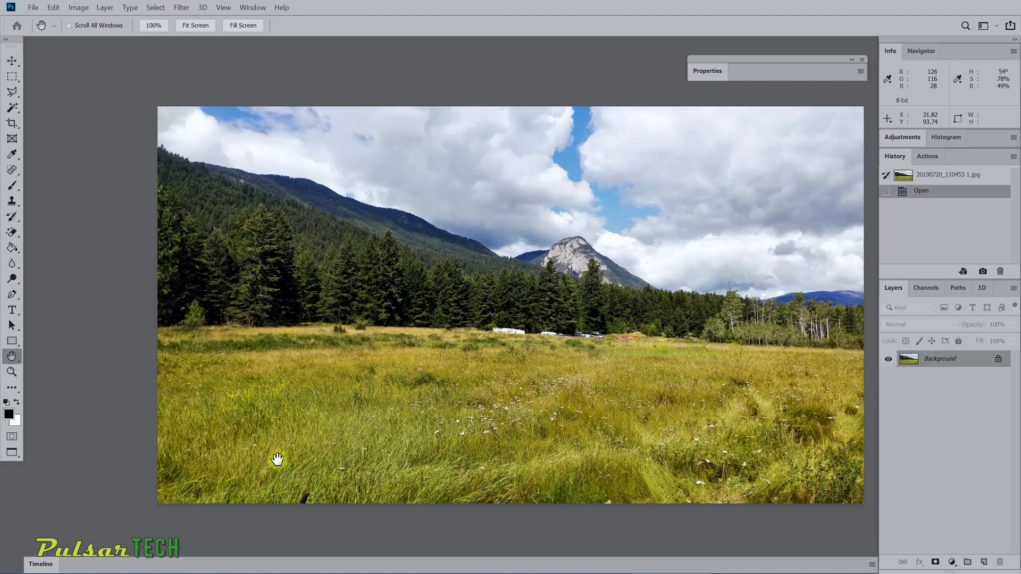
key("ctrl+plus")
Show the mountain lake photo enlarged, then return to 20200510_152520 1.jpg.
left_click(244, 8)
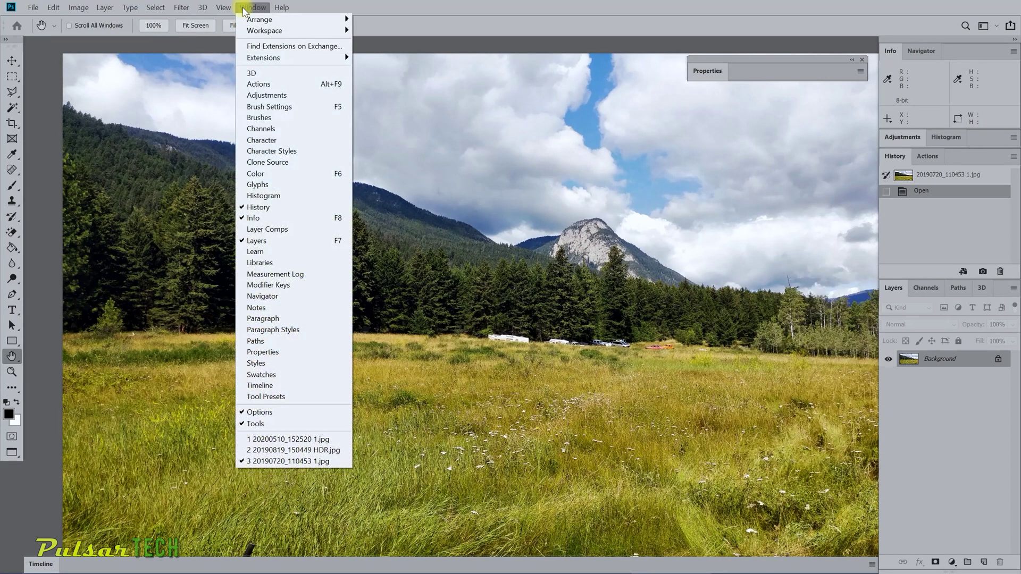
left_click(322, 450)
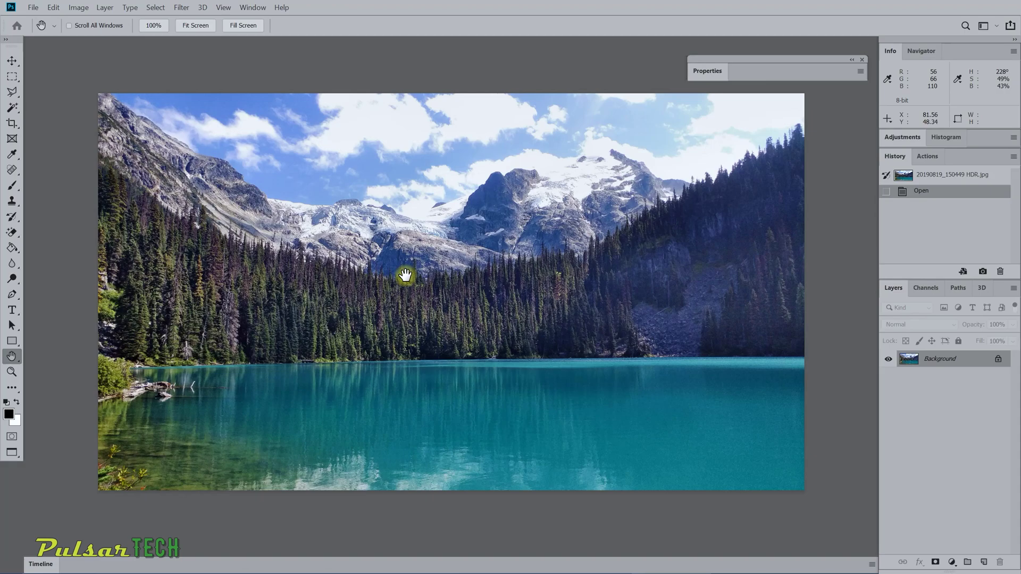
key("ctrl+plus")
left_click(249, 8)
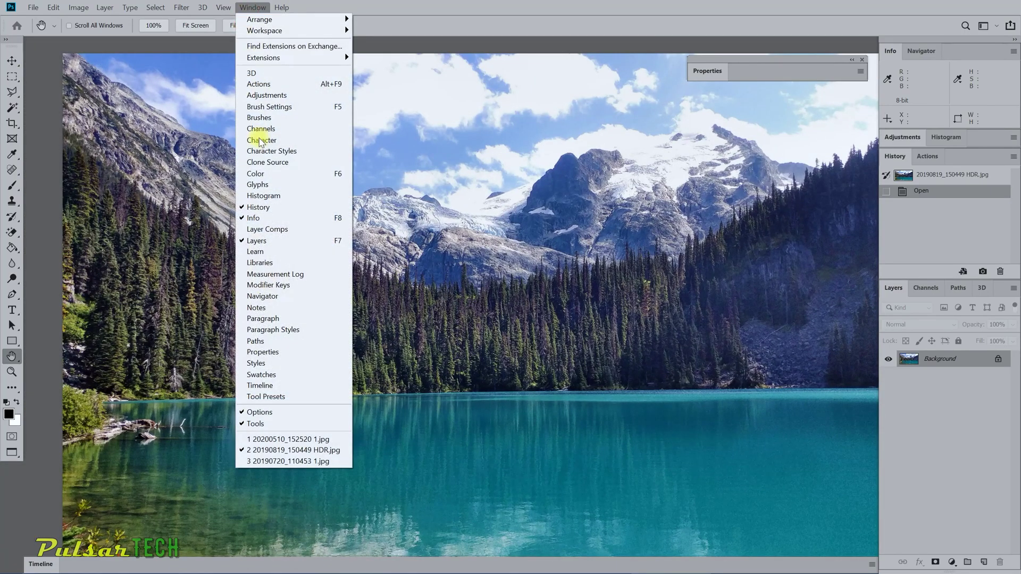
left_click(285, 439)
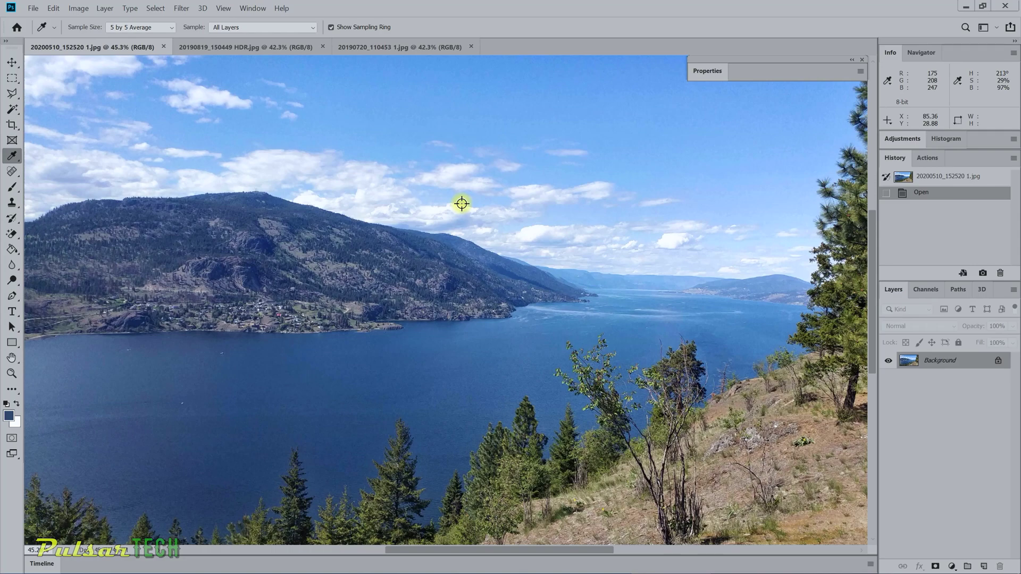
Bring the 20190819_150449 HDR.jpg tab to the front at 42.3%.
left_click(215, 46)
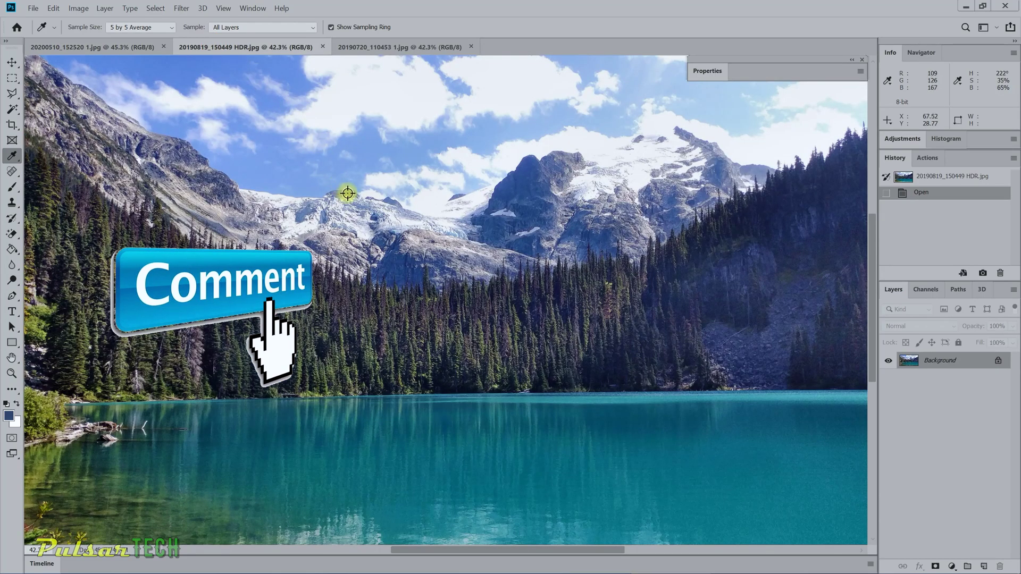